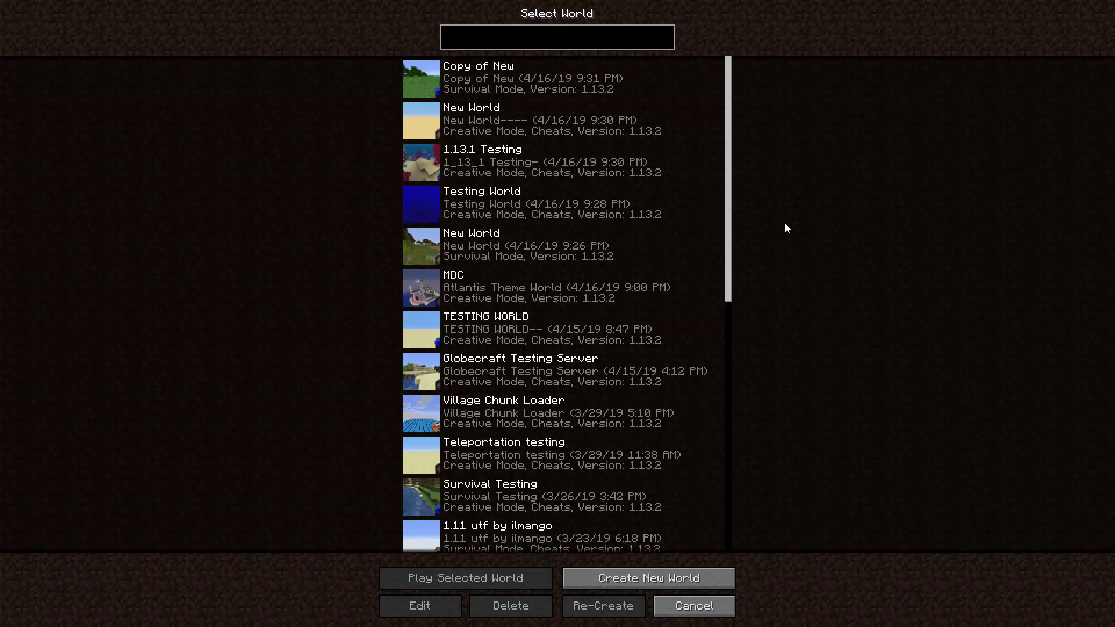
- Back up the Testing World save from its Edit screen, creating a 5,455 KB zip backup
{"action": "mouse_move", "coordinate": [584, 198]}
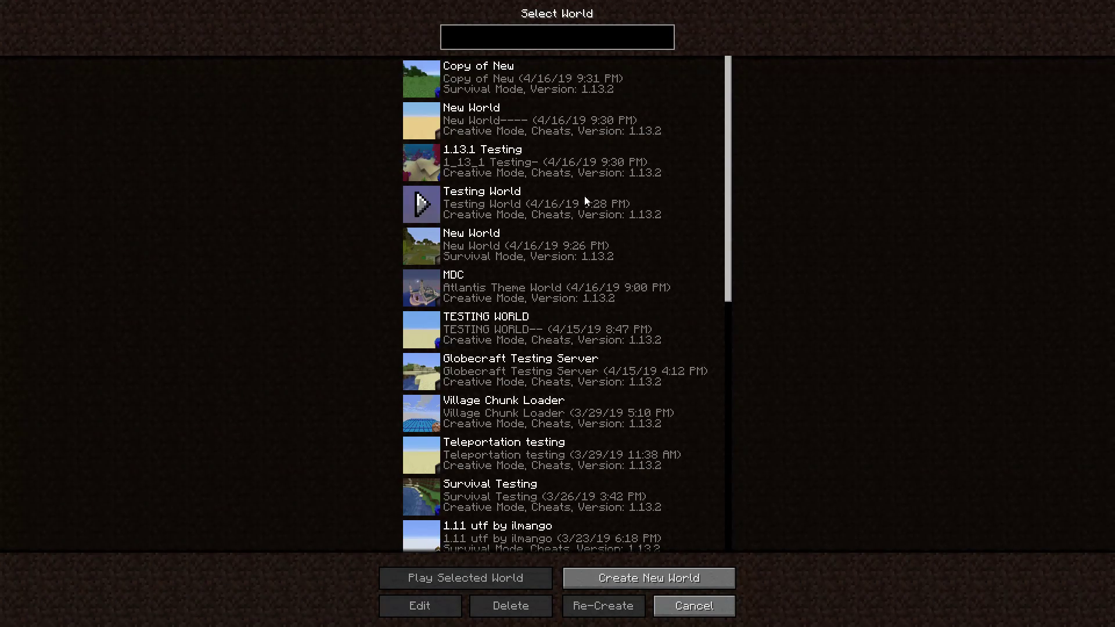
{"action": "left_click", "coordinate": [535, 204]}
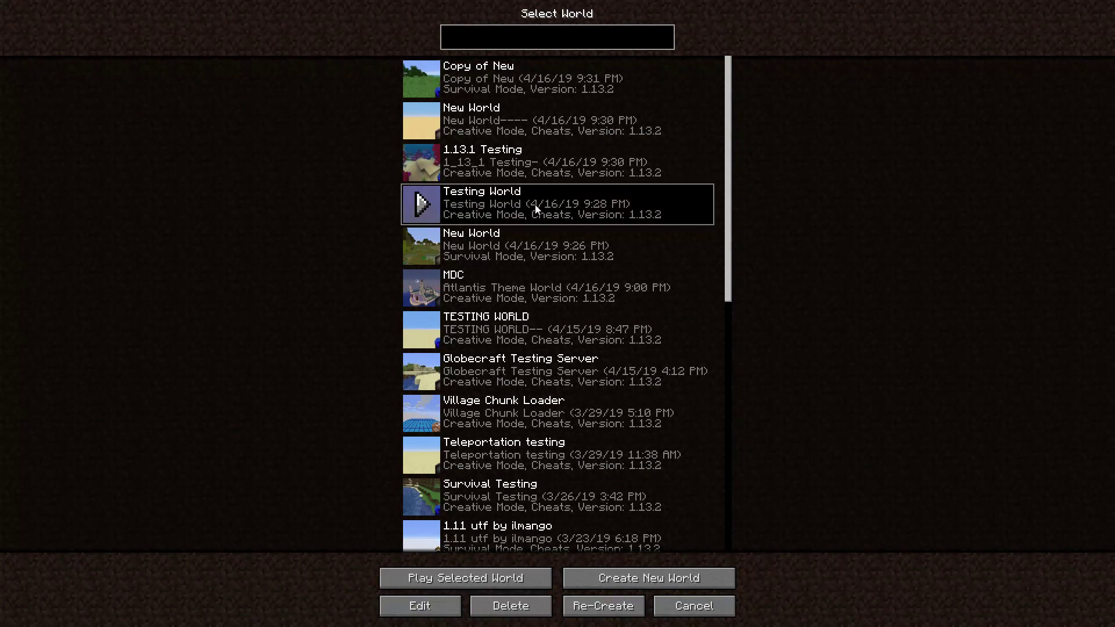
{"action": "left_click", "coordinate": [427, 611]}
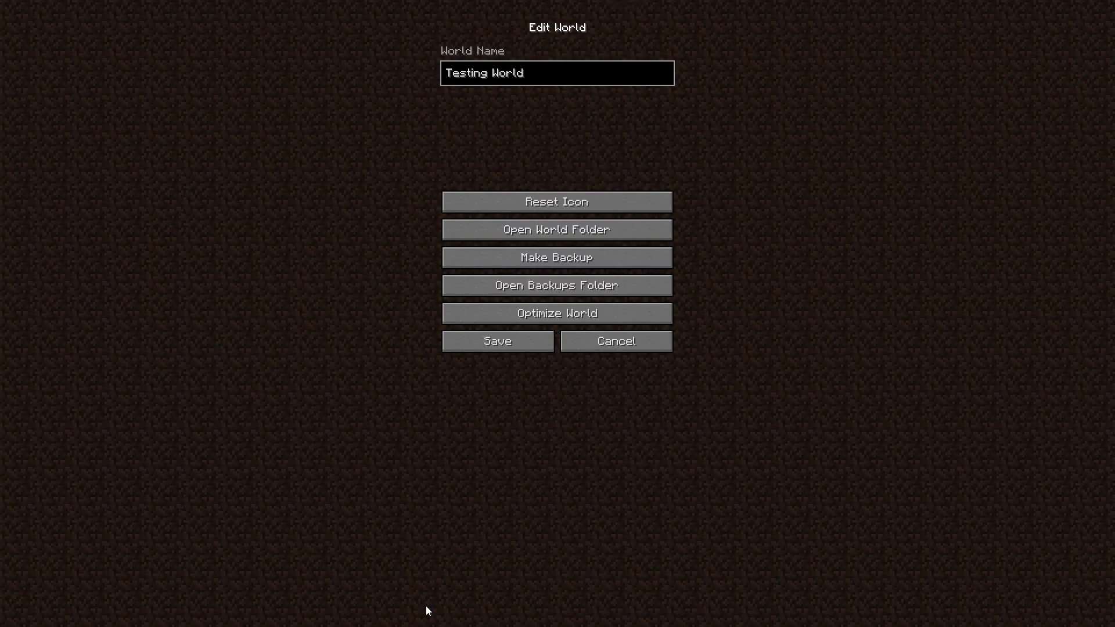
{"action": "left_click", "coordinate": [532, 249]}
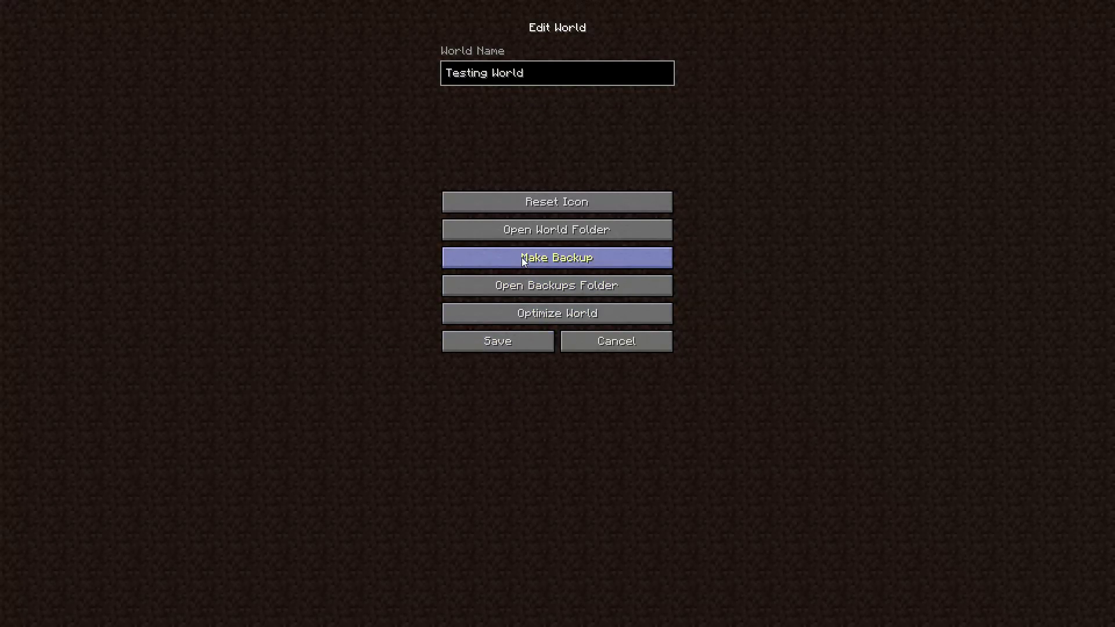
{"action": "left_click", "coordinate": [522, 257]}
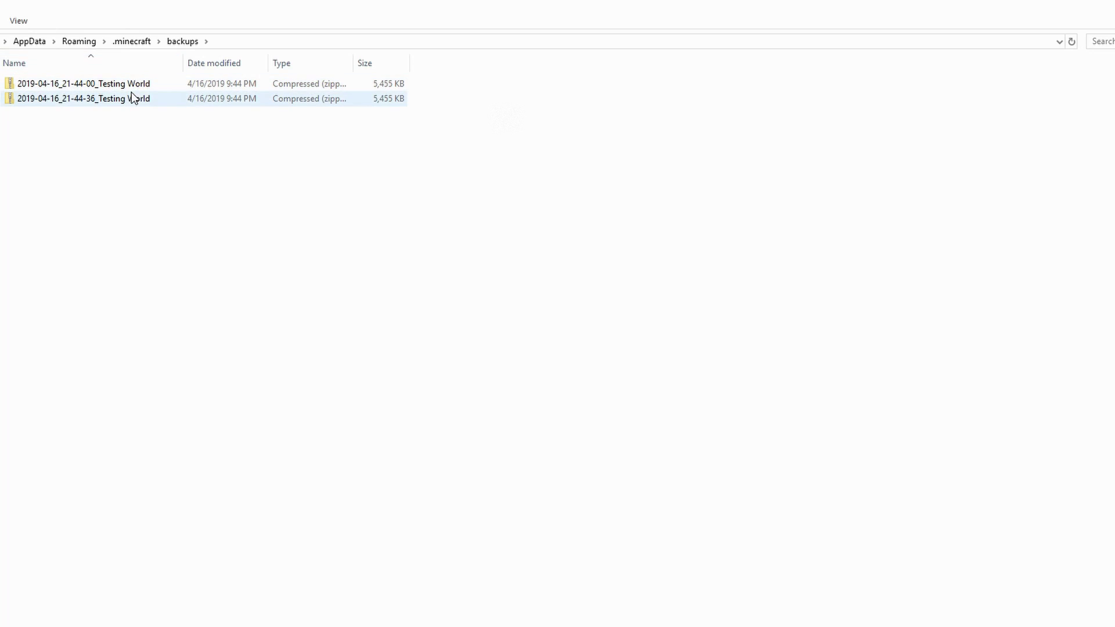
- Inspect the two Testing World zip backups in the backups folder, then return to .minecraft
{"action": "left_click", "coordinate": [137, 45]}
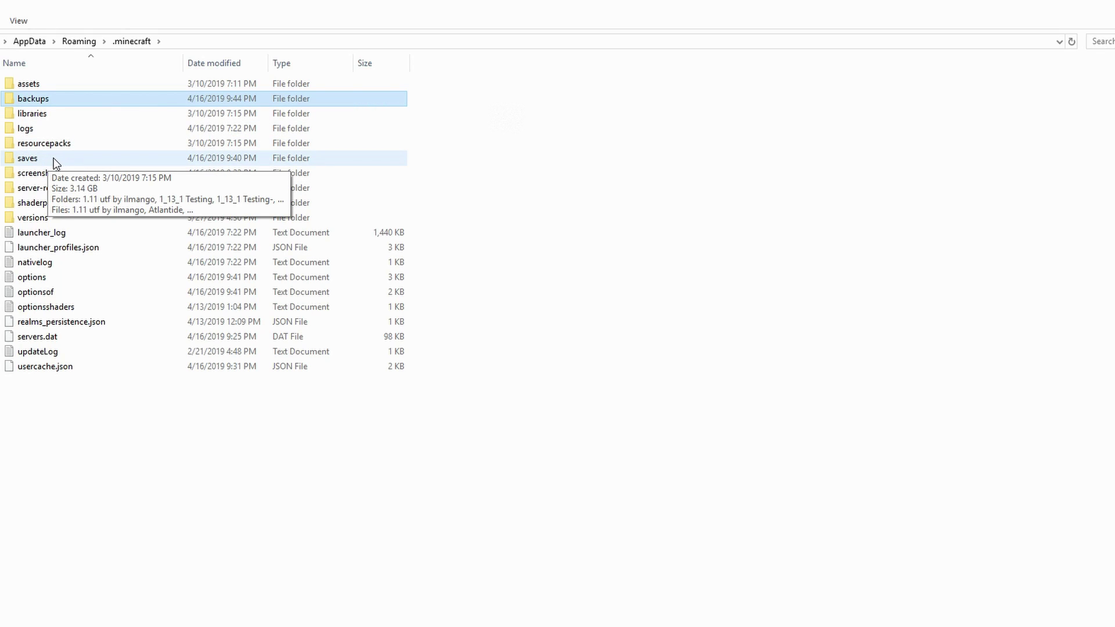
{"action": "key", "text": "F2"}
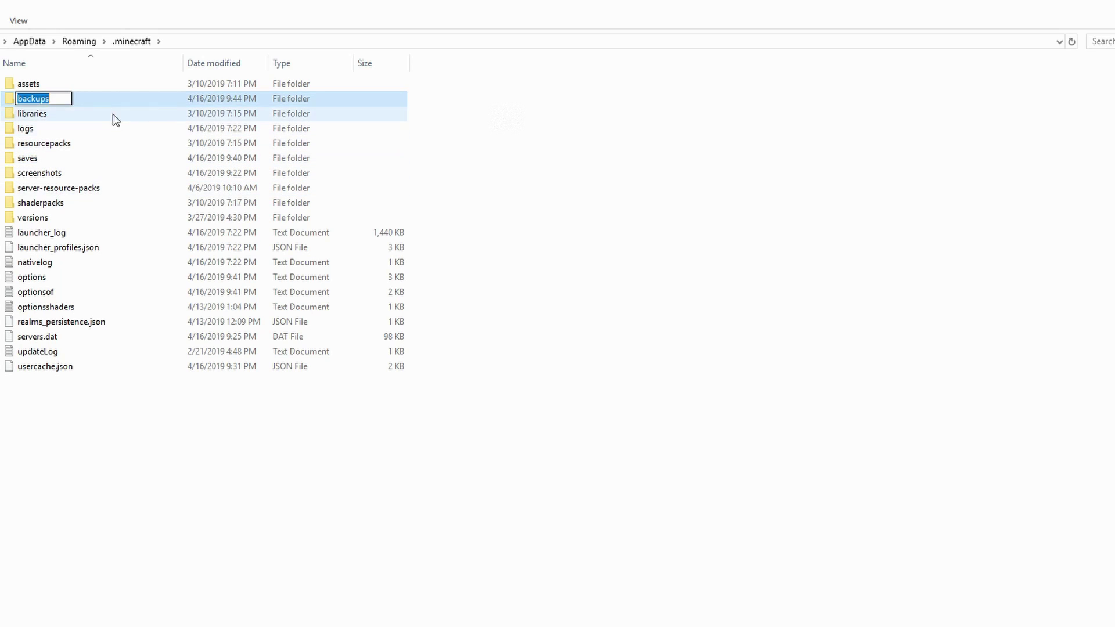
{"action": "left_click", "coordinate": [150, 106]}
{"action": "double_click", "coordinate": [102, 105]}
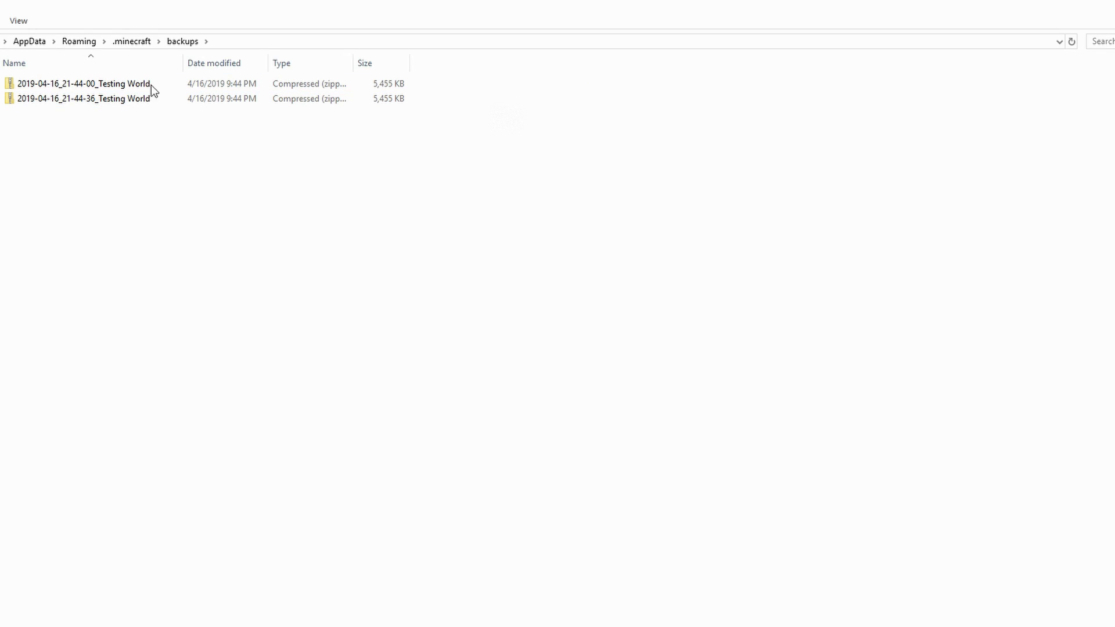
{"action": "key", "text": "Down"}
{"action": "key", "text": "alt+Up"}
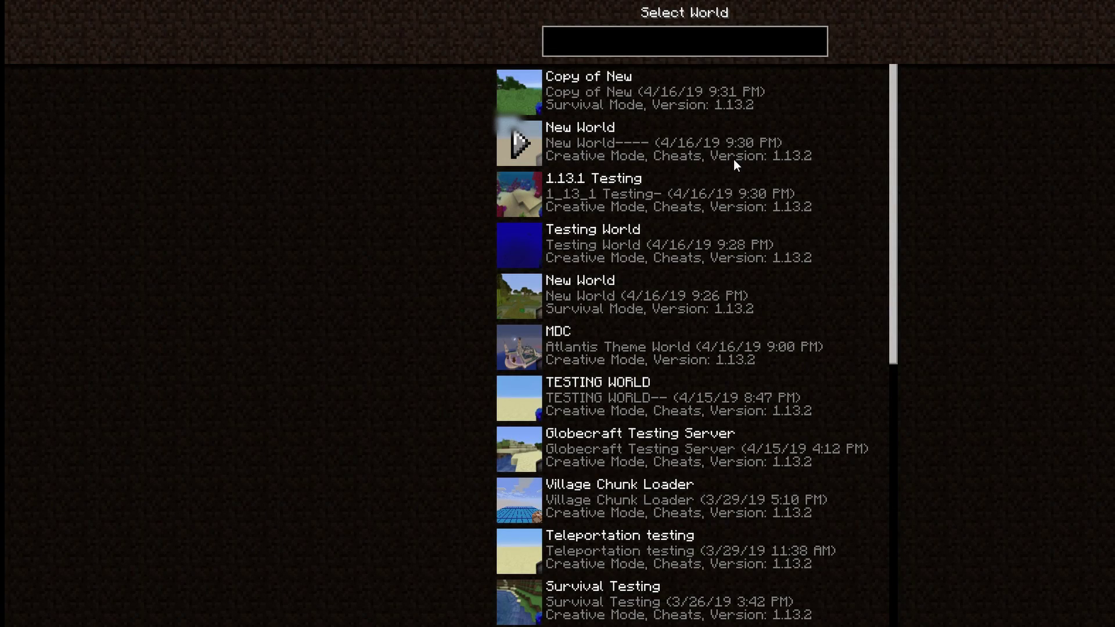
- Select the New World save dated 4/16/19 9:30 PM and open its Edit options
{"action": "left_click", "coordinate": [727, 151]}
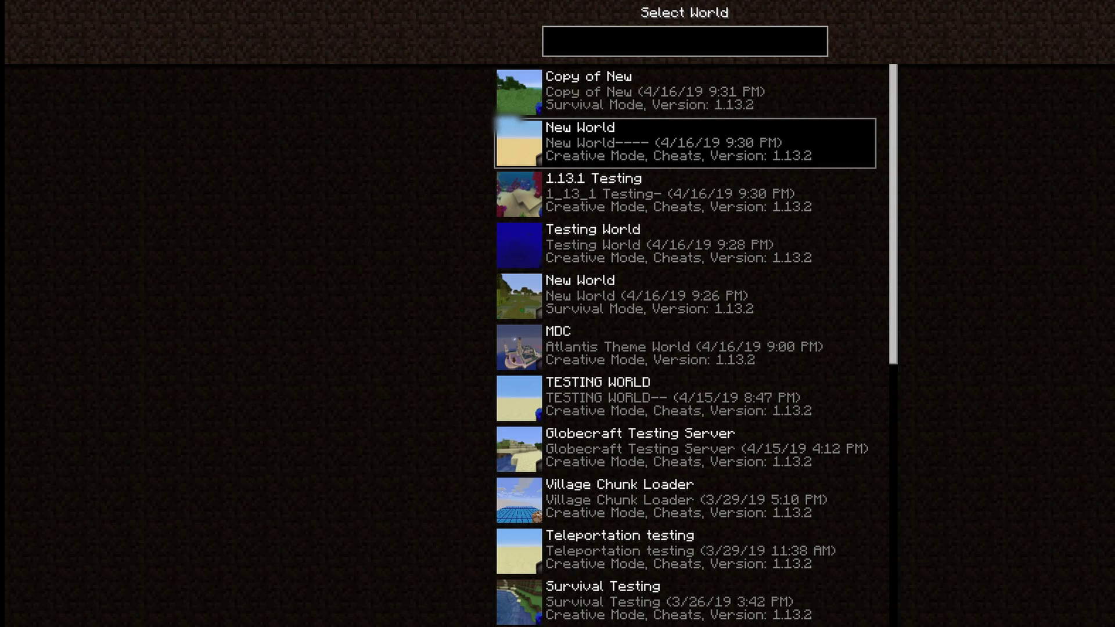
{"action": "left_click", "coordinate": [558, 625]}
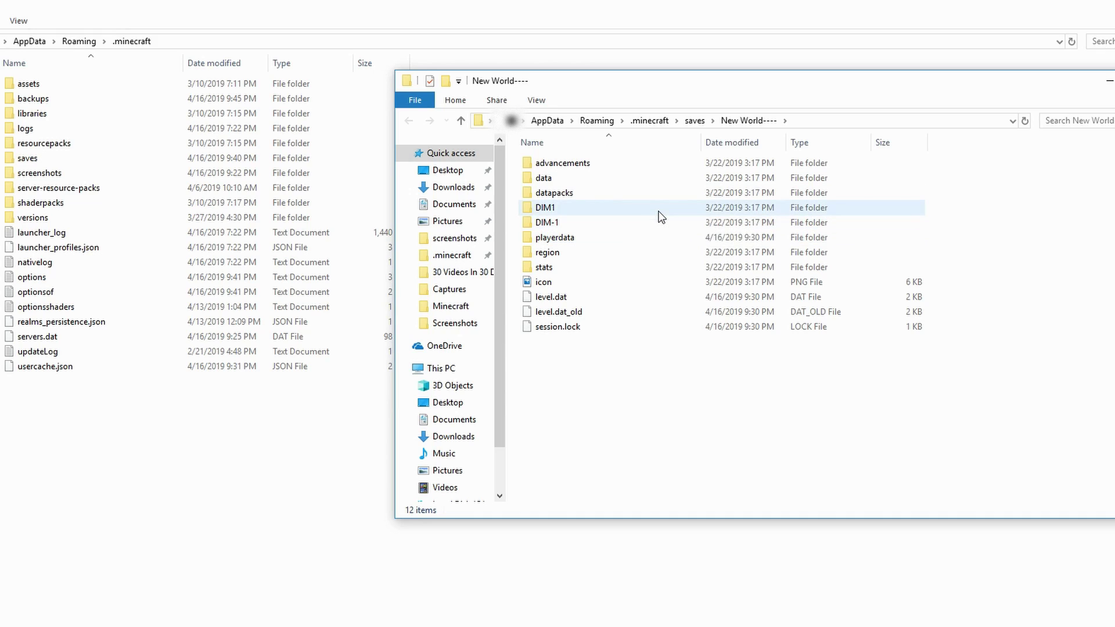
- Go up from New World---- to the saves folder and scroll through its 28 worlds and zips
{"action": "left_click", "coordinate": [696, 120]}
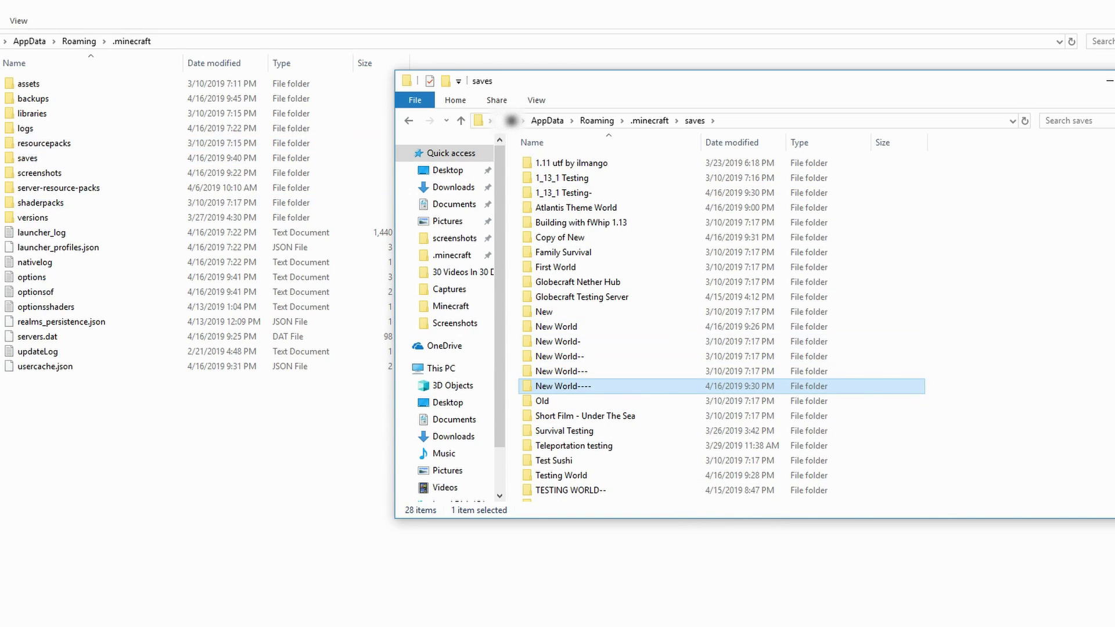
{"action": "scroll", "coordinate": [668, 349], "scroll_direction": "down", "scroll_amount": 2}
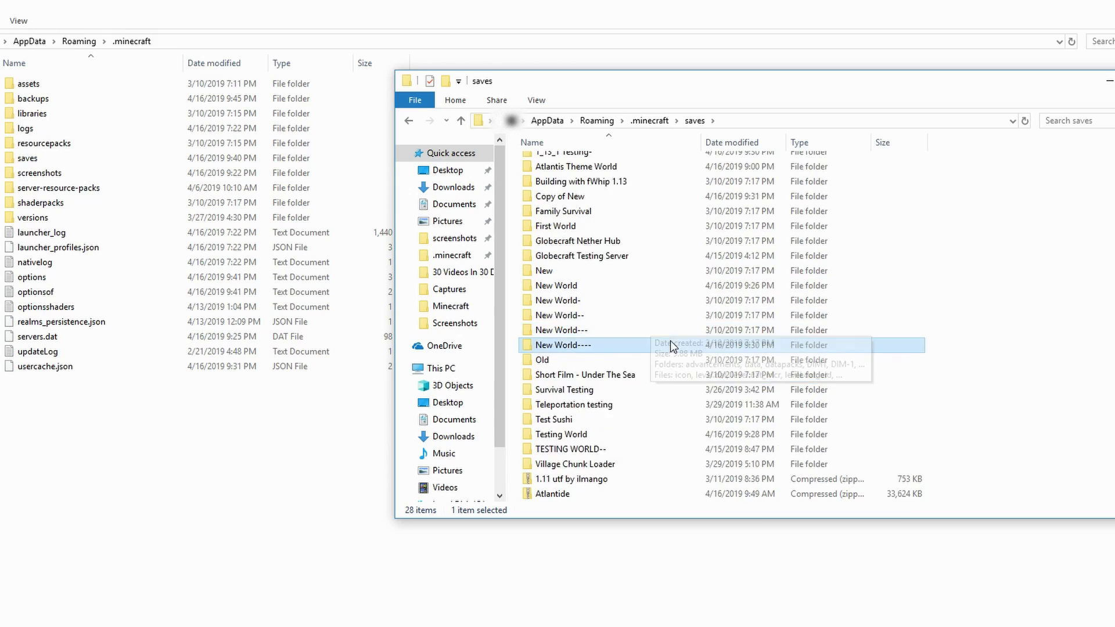
{"action": "scroll", "coordinate": [706, 314], "scroll_direction": "up", "scroll_amount": 2}
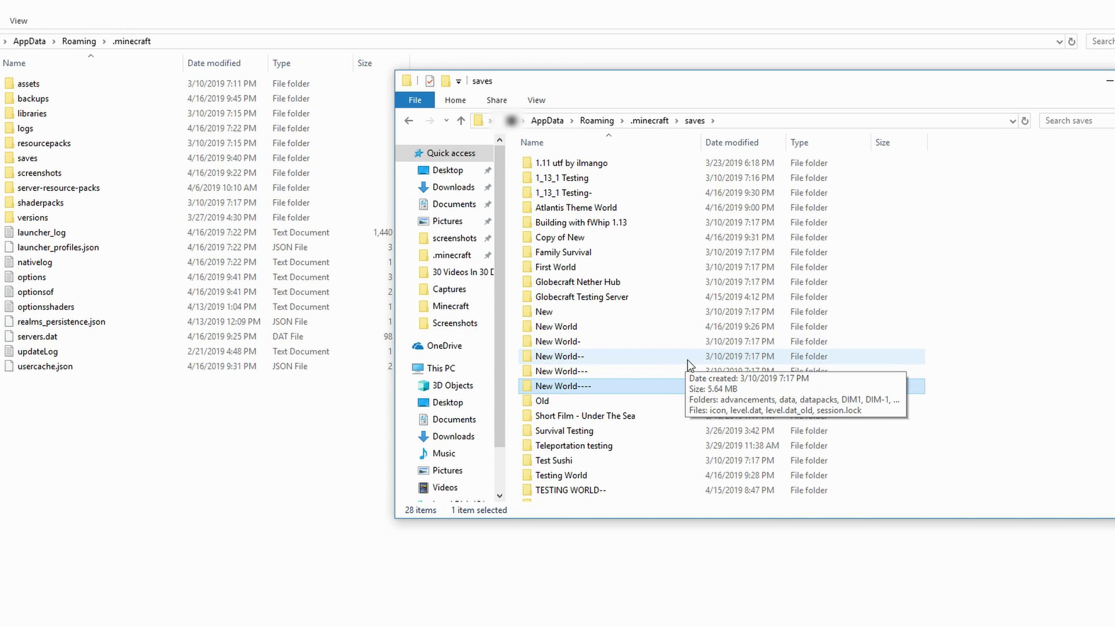
{"action": "scroll", "coordinate": [691, 366], "scroll_direction": "down", "scroll_amount": 2}
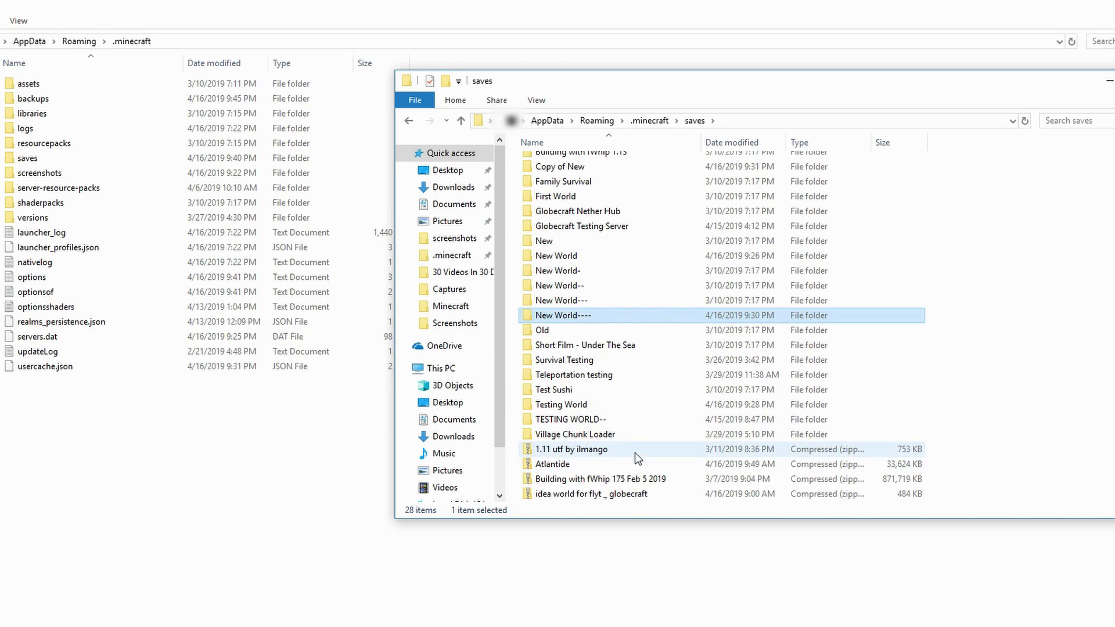
- Select the 753 KB '1.11 utf by ilmango' zip and check its context menu for Extract All
{"action": "right_click", "coordinate": [617, 449]}
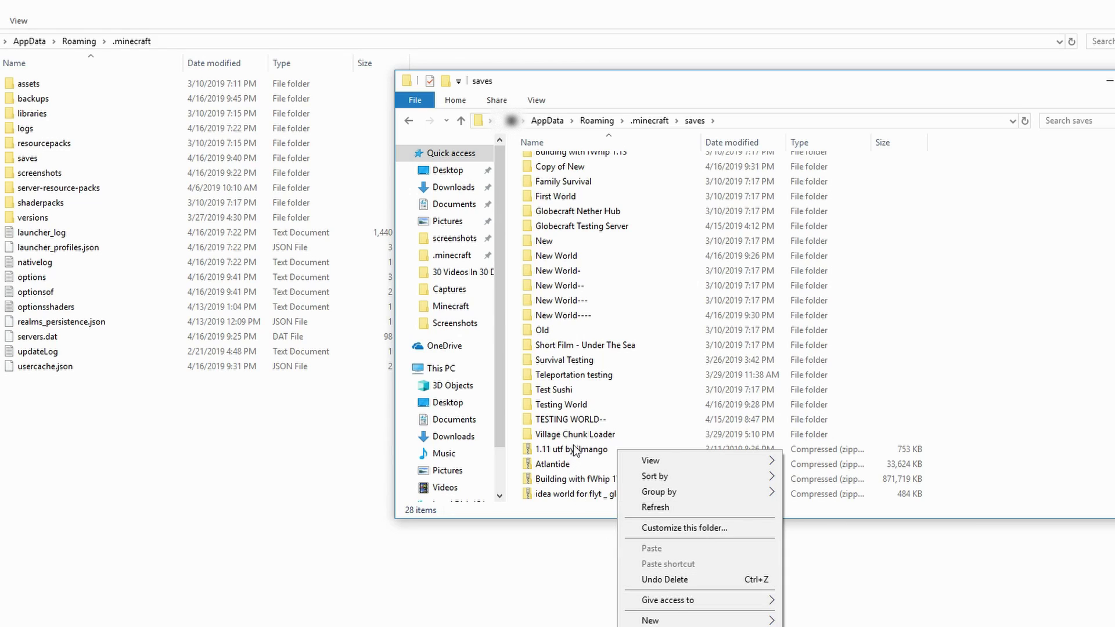
{"action": "left_click", "coordinate": [592, 453]}
{"action": "right_click", "coordinate": [591, 455]}
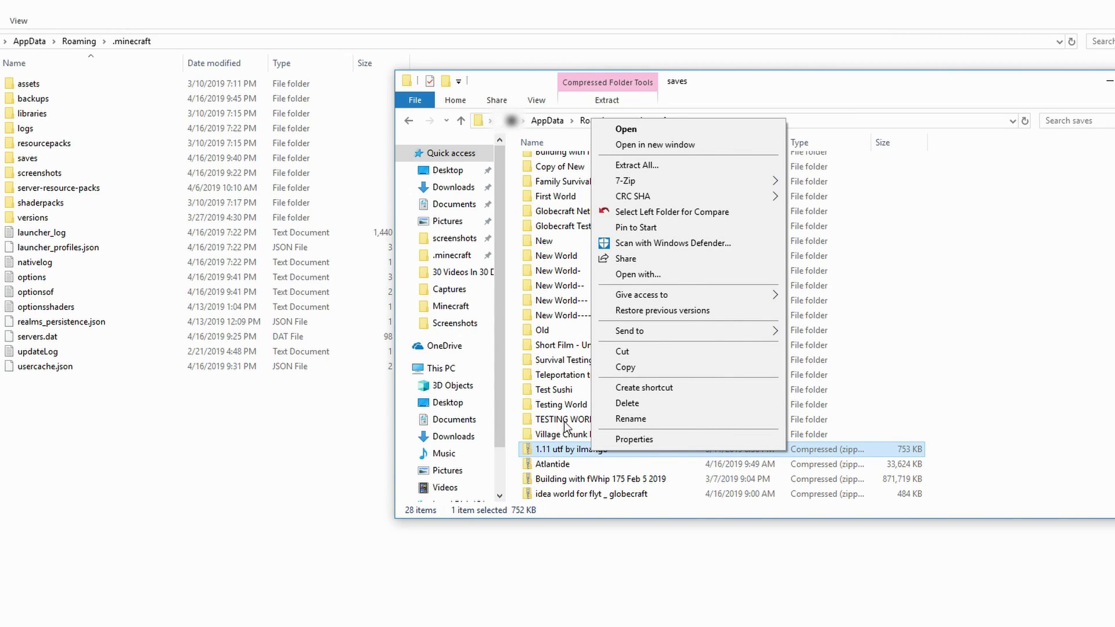
{"action": "left_click", "coordinate": [692, 103]}
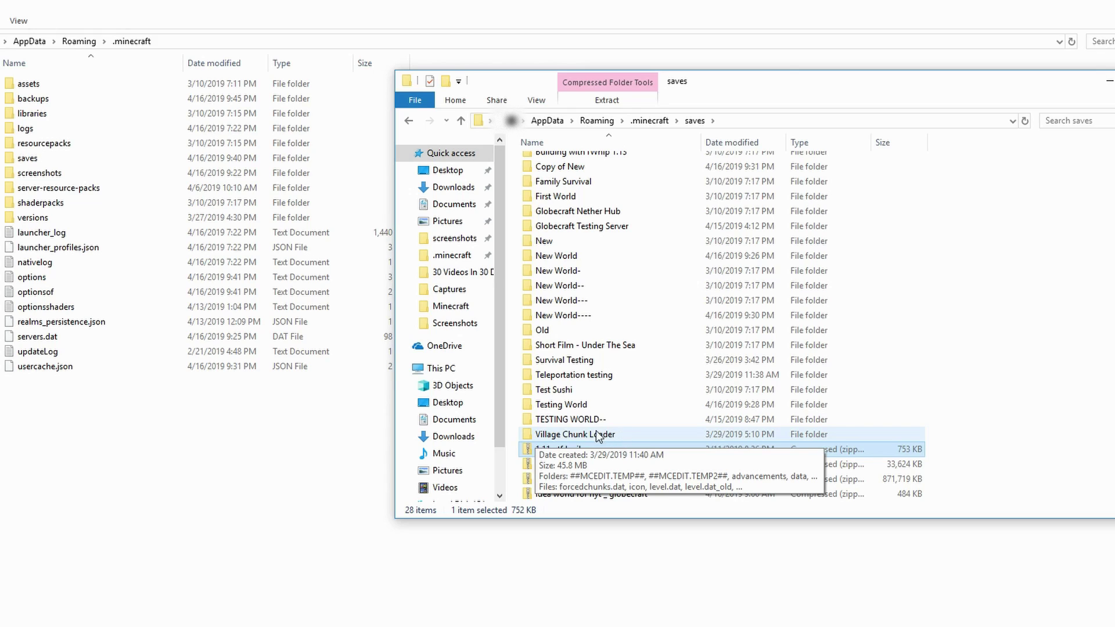
- Browse the Village Chunk Loader world folder's files, then return to the saves folder
{"action": "double_click", "coordinate": [629, 442]}
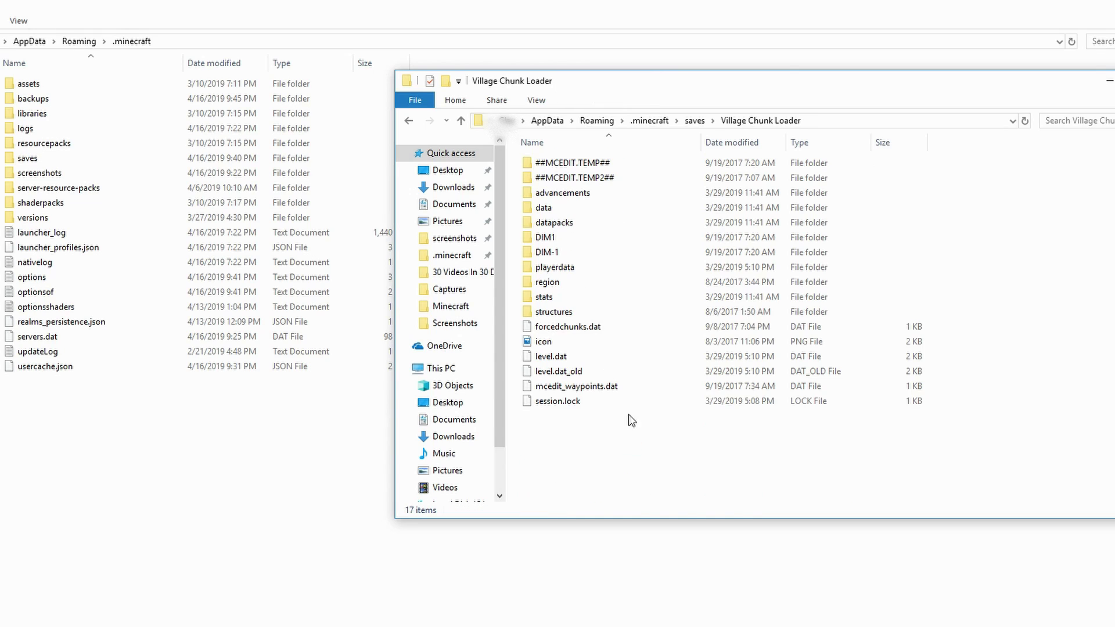
{"action": "left_click", "coordinate": [694, 120]}
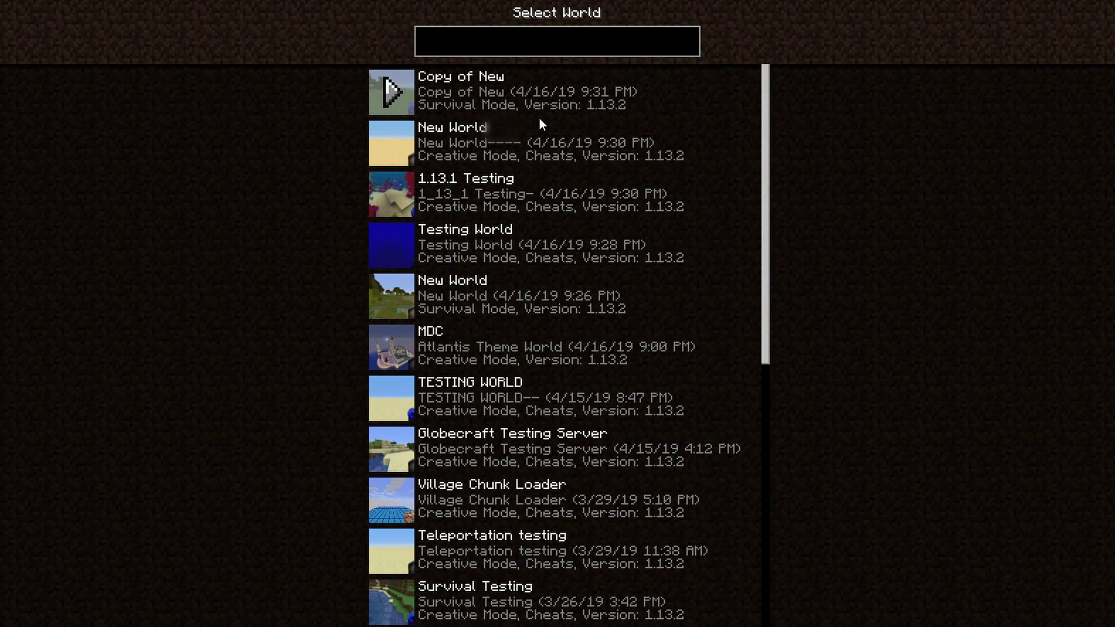
- Search the world list for '1.11' to find '1.11 utf by ilmango', clear it, and exit to title
{"action": "type", "text": "1.11"}
{"action": "mouse_move", "coordinate": [485, 103]}
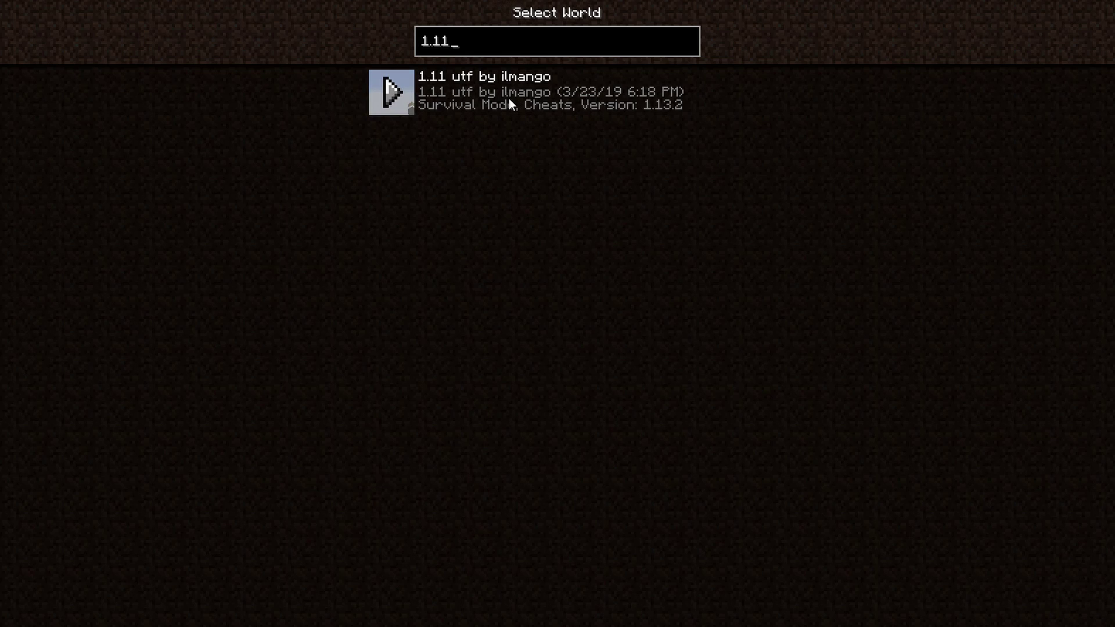
{"action": "key", "text": "BackSpace"}
{"action": "key", "text": "BackSpace"}
{"action": "key", "text": "BackSpace"}
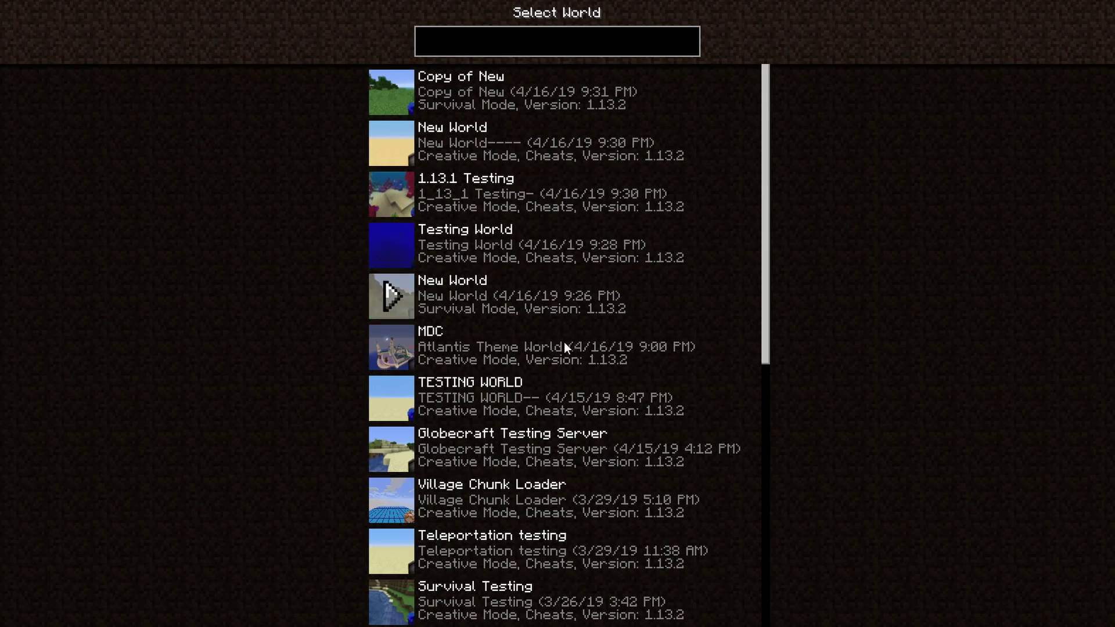
{"action": "key", "text": "Escape"}
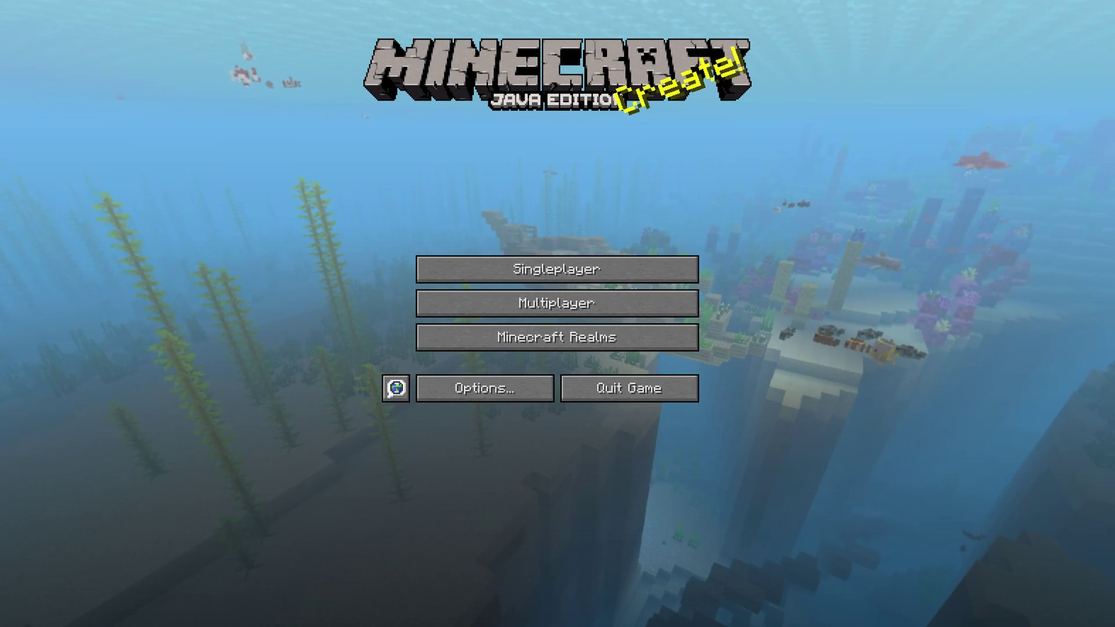